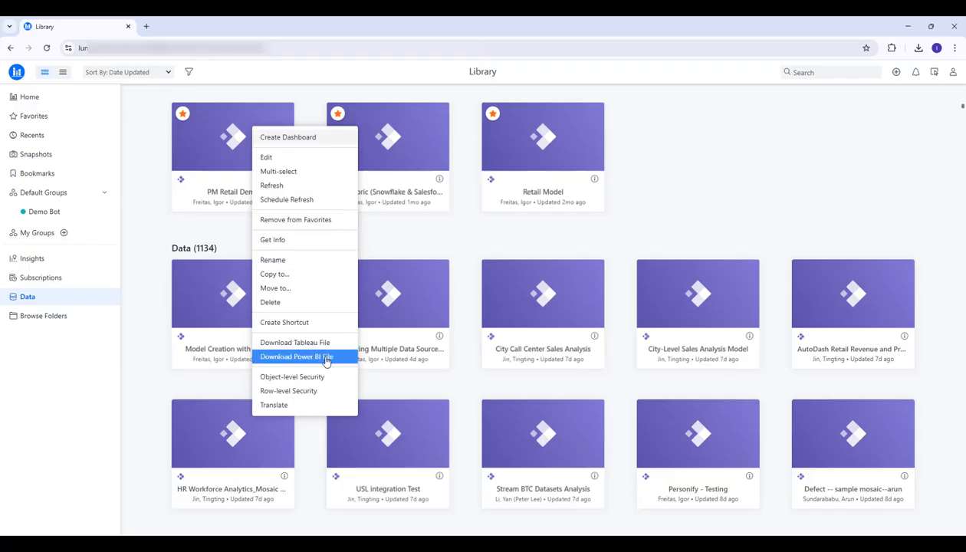
# - Download the PM Retail Demo model's Power BI file and open definition.pbir from the cube.Report folder of the zip in Power BI Desktop
pyautogui.click(335, 359)
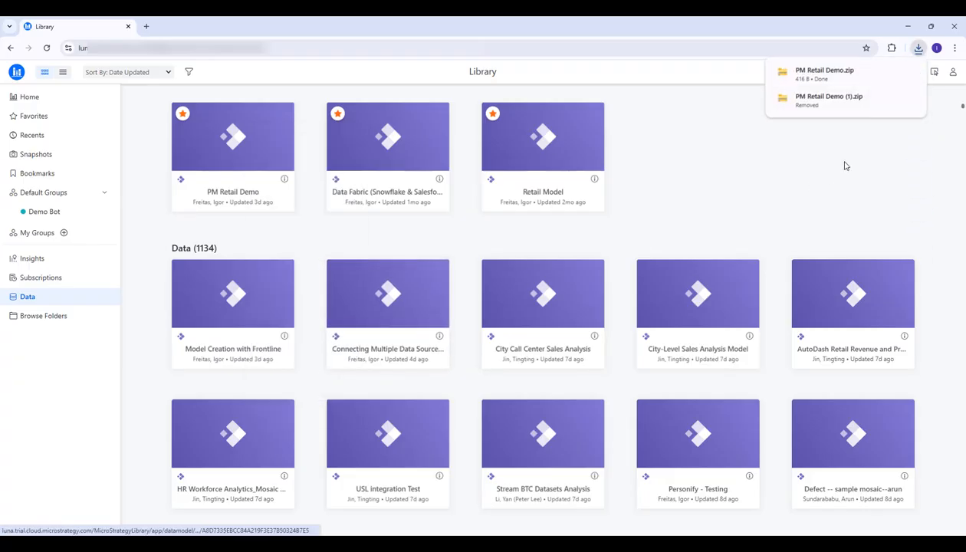
pyautogui.click(833, 75)
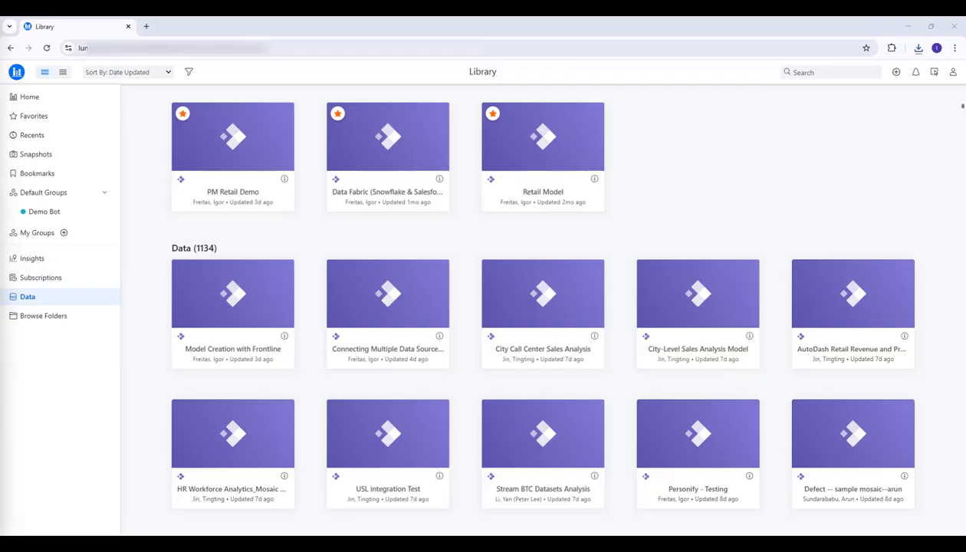
pyautogui.moveTo(0, 135); pyautogui.dragTo(454, 147)
pyautogui.click(51, 219)
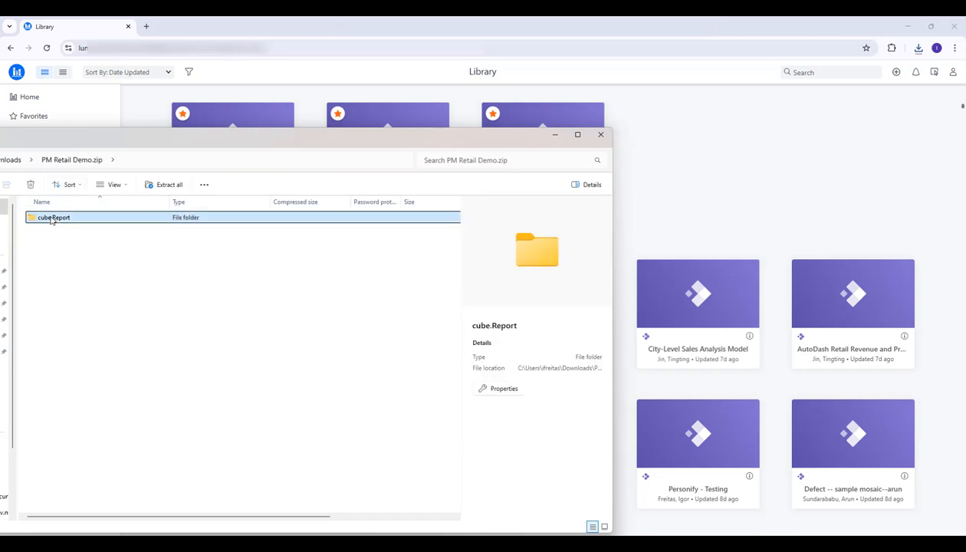
pyautogui.doubleClick(51, 218)
pyautogui.click(62, 218)
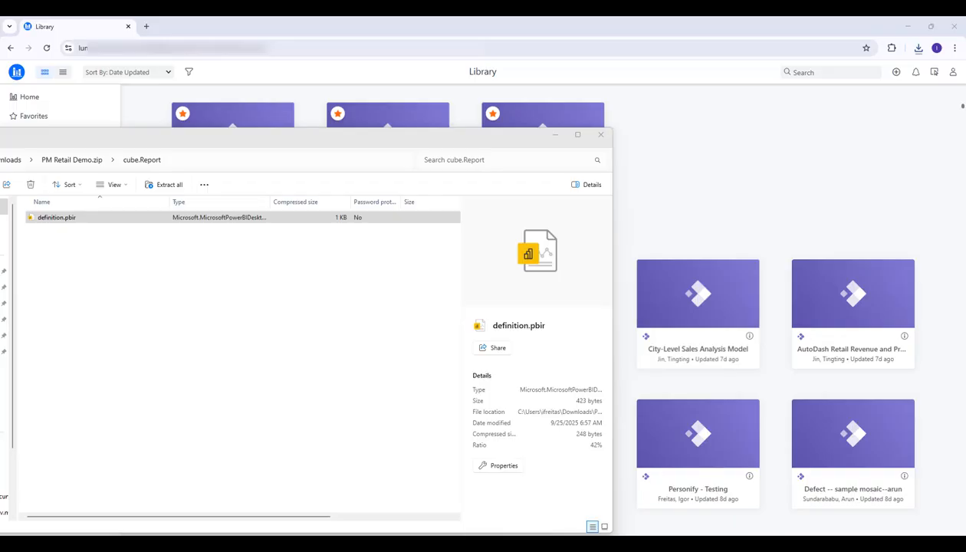
pyautogui.click(554, 134)
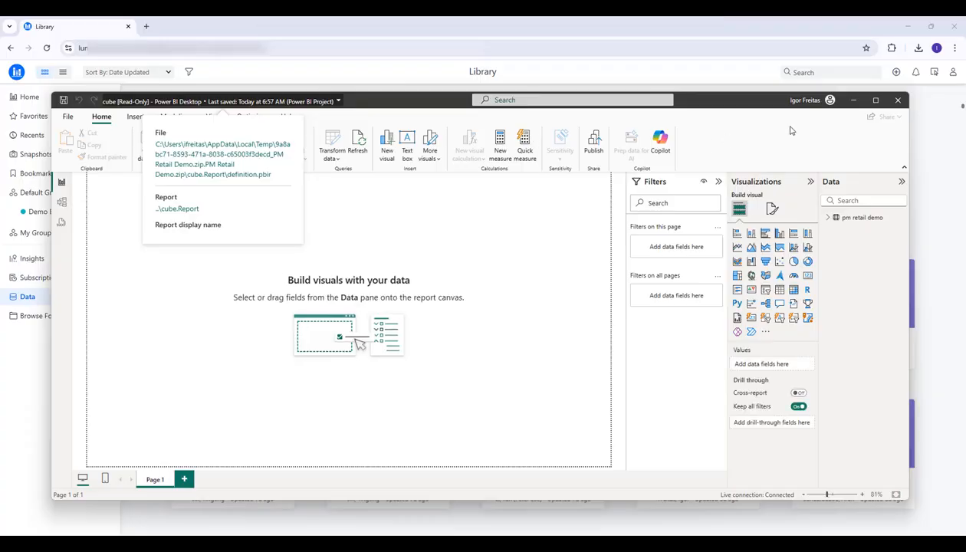
# - Maximize the report window, widen the Data pane, and expand the pm retail demo table to review its fields
pyautogui.click(877, 101)
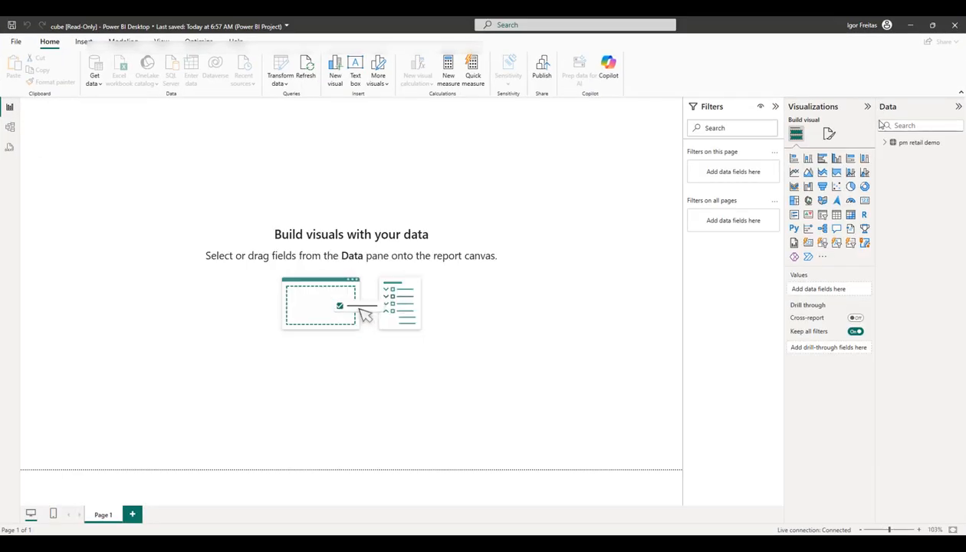
pyautogui.moveTo(877, 154); pyautogui.dragTo(783, 151)
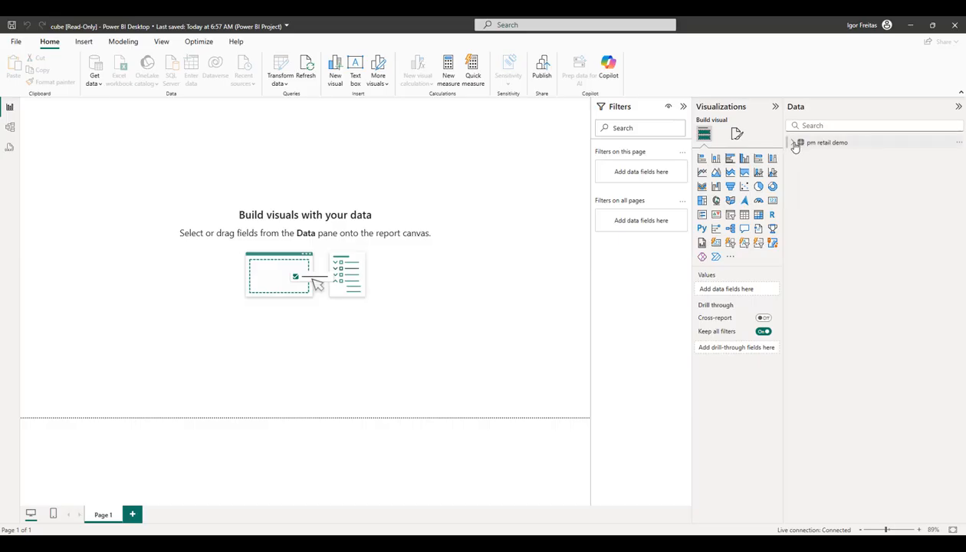
pyautogui.click(794, 144)
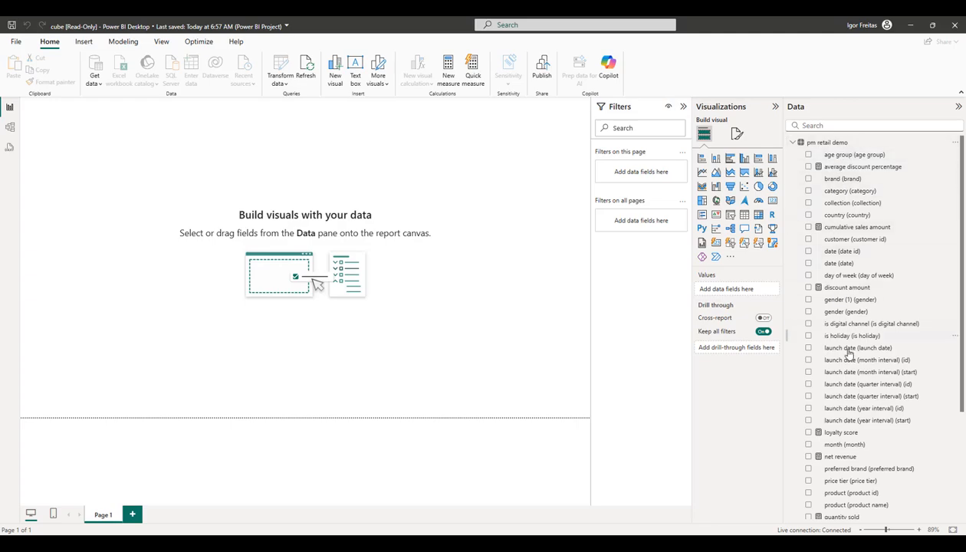
pyautogui.scroll(-4, 841, 420)
pyautogui.scroll(4, 841, 425)
# - Create a map visual of net revenue by country and enlarge it to about half the page width
pyautogui.click(809, 216)
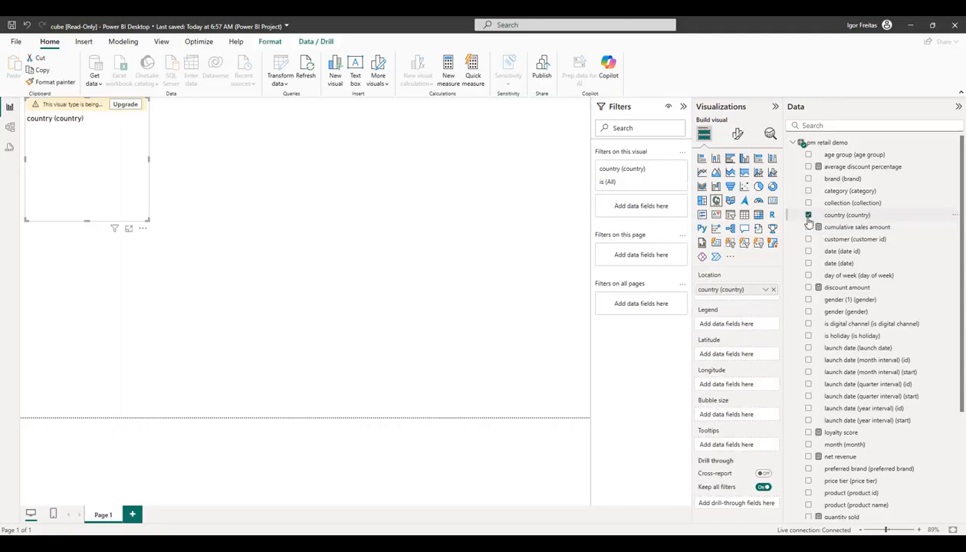
pyautogui.click(808, 458)
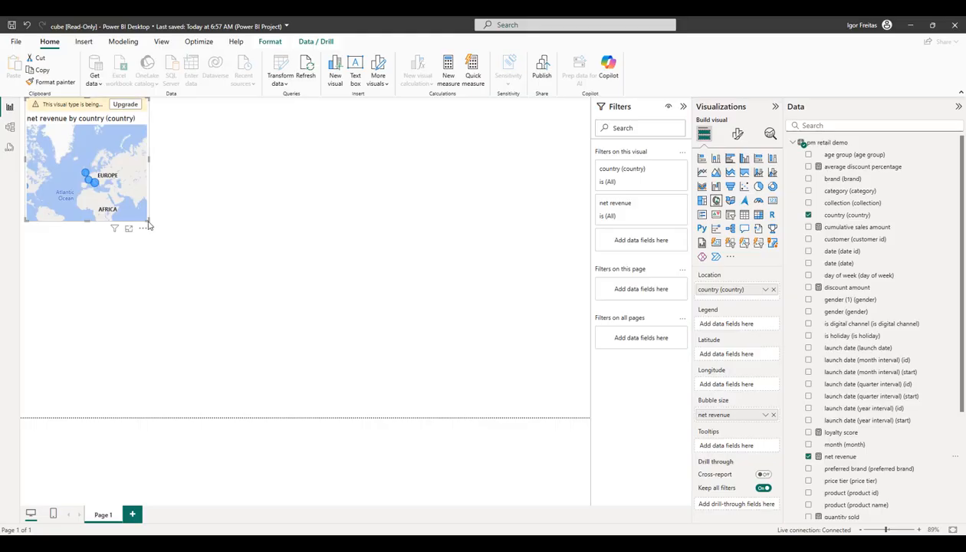
pyautogui.moveTo(147, 220); pyautogui.dragTo(302, 259)
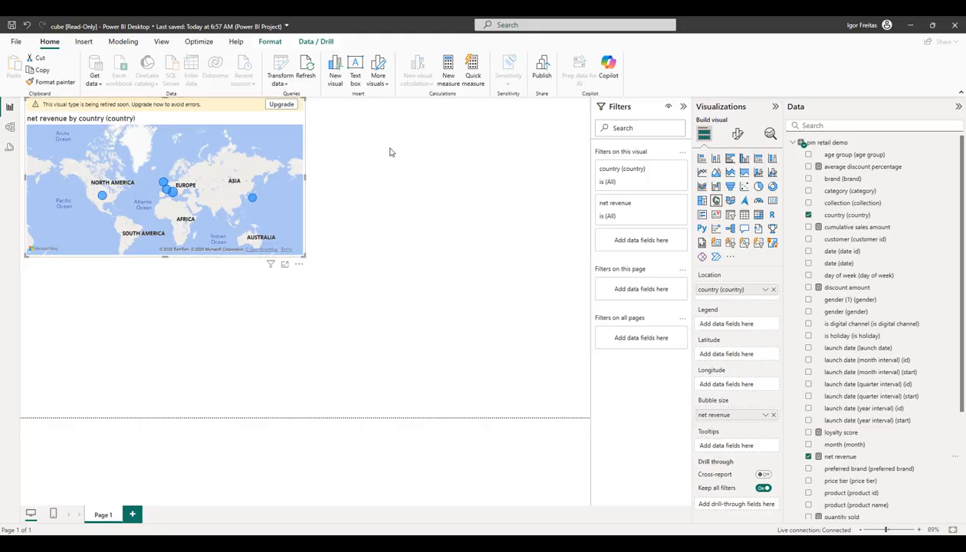
# - Add a stacked column chart of net revenue by gender, and upgrade the retiring country map visual to its Azure version
pyautogui.click(389, 152)
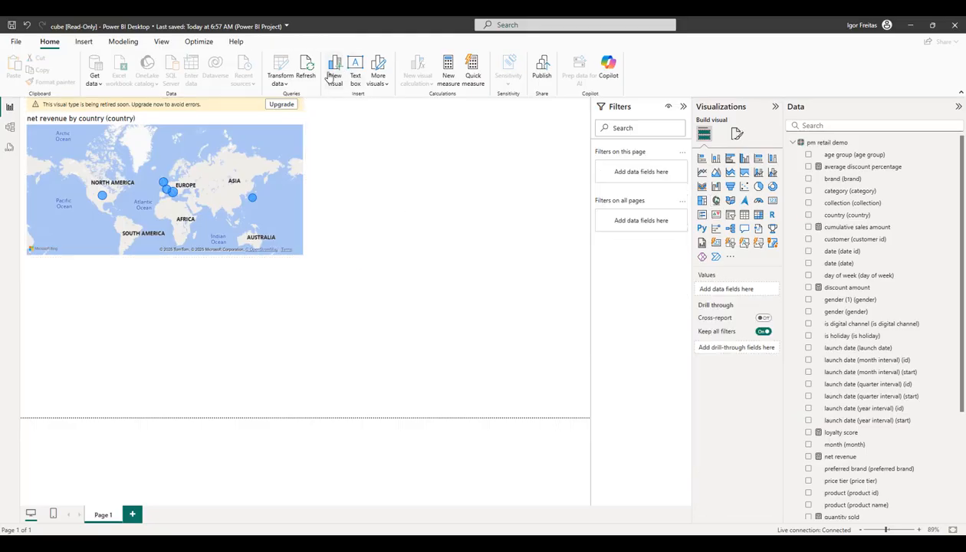
pyautogui.click(333, 70)
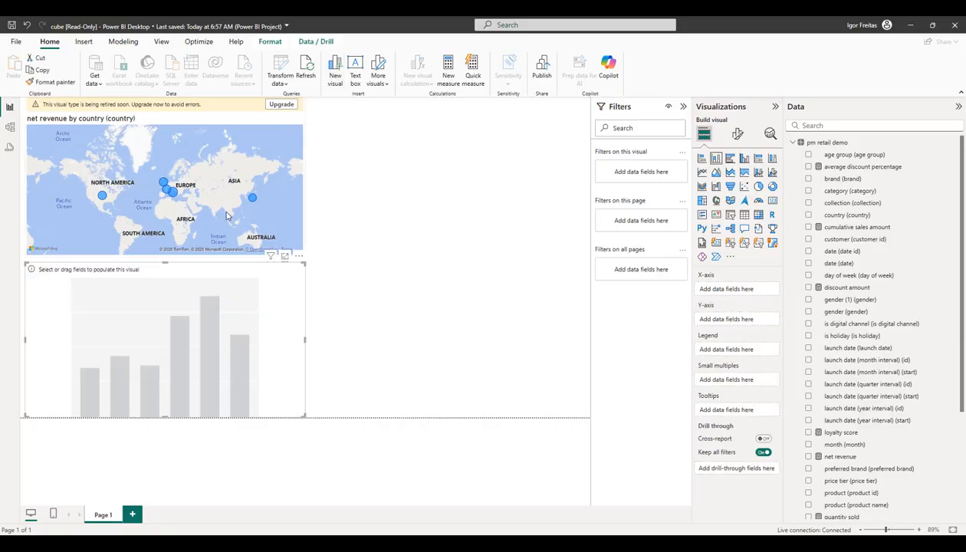
pyautogui.click(277, 104)
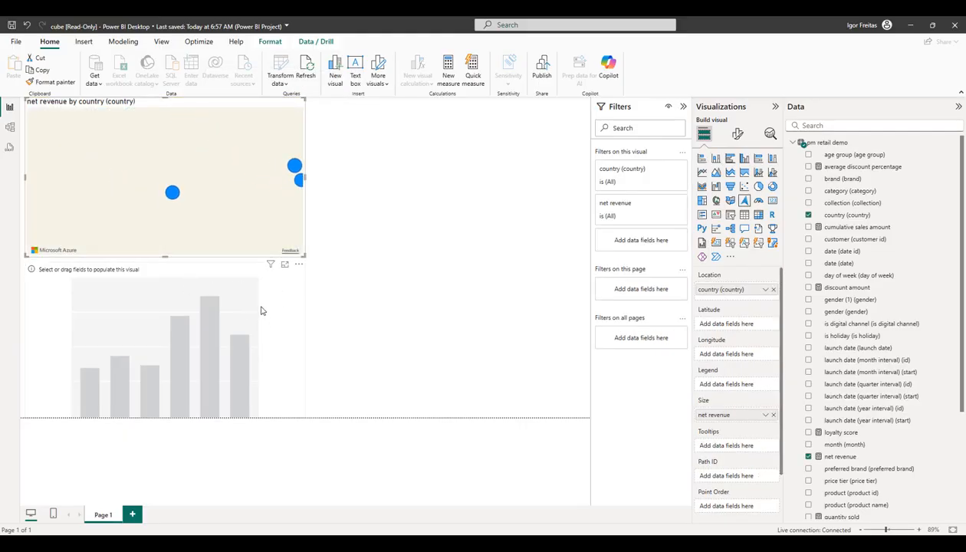
pyautogui.click(289, 304)
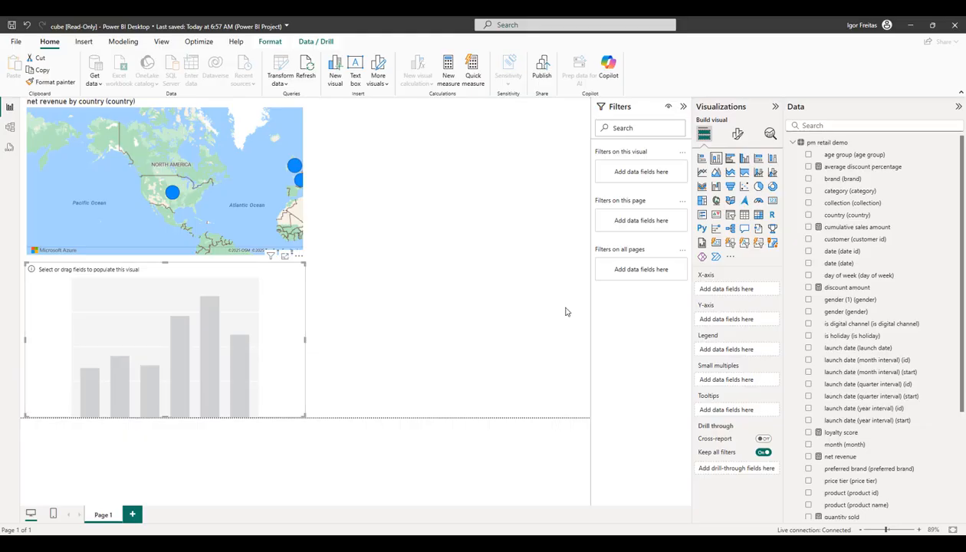
pyautogui.click(809, 312)
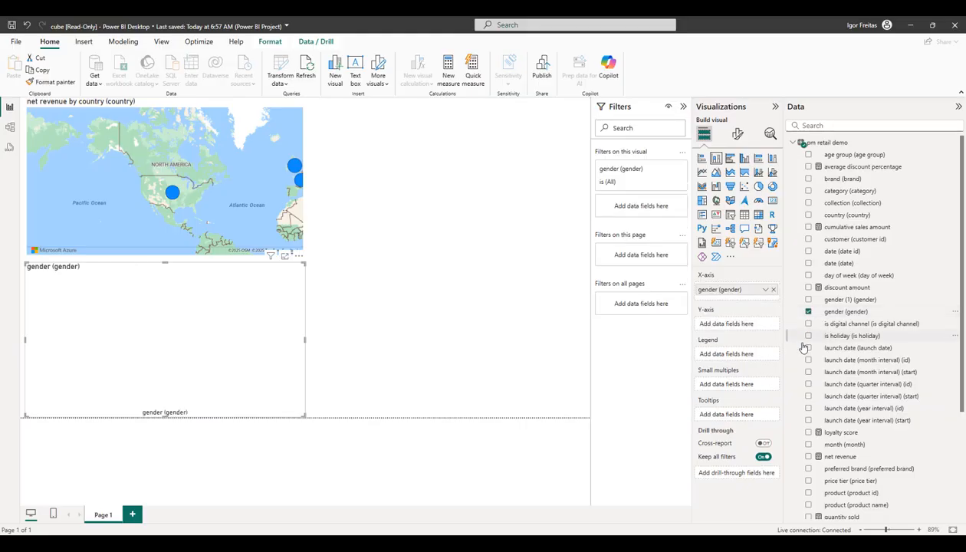
pyautogui.click(809, 457)
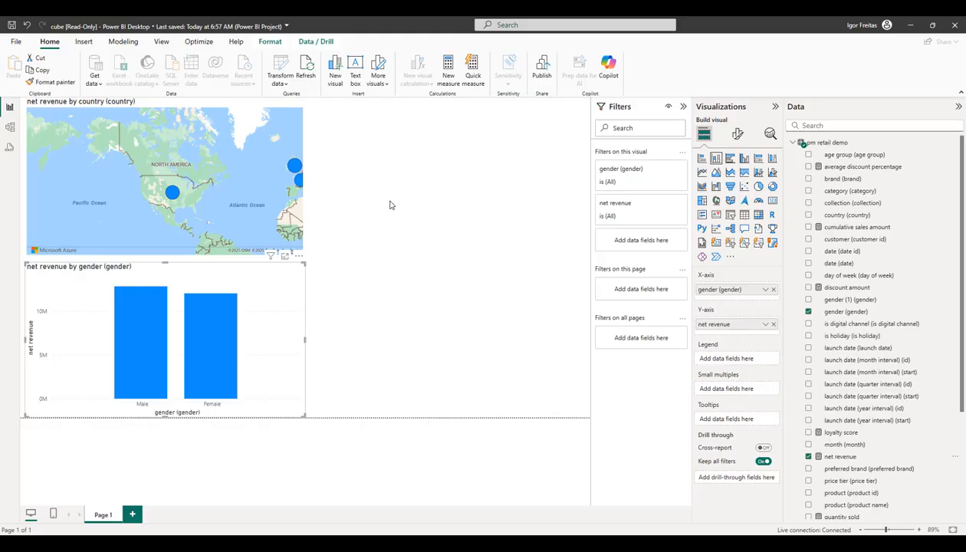
# - Add a new visual of net revenue by category and change it to a stacked bar chart
pyautogui.click(332, 86)
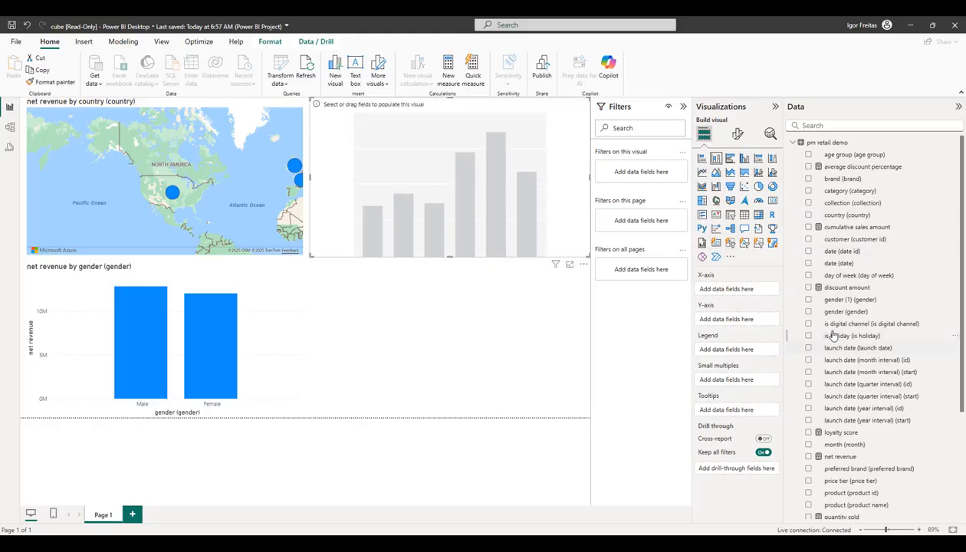
pyautogui.click(809, 457)
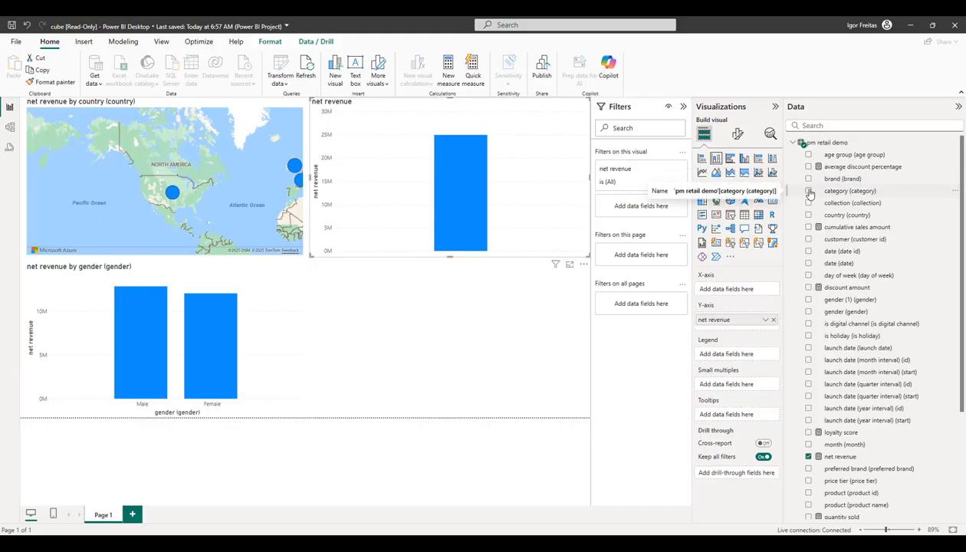
pyautogui.click(809, 191)
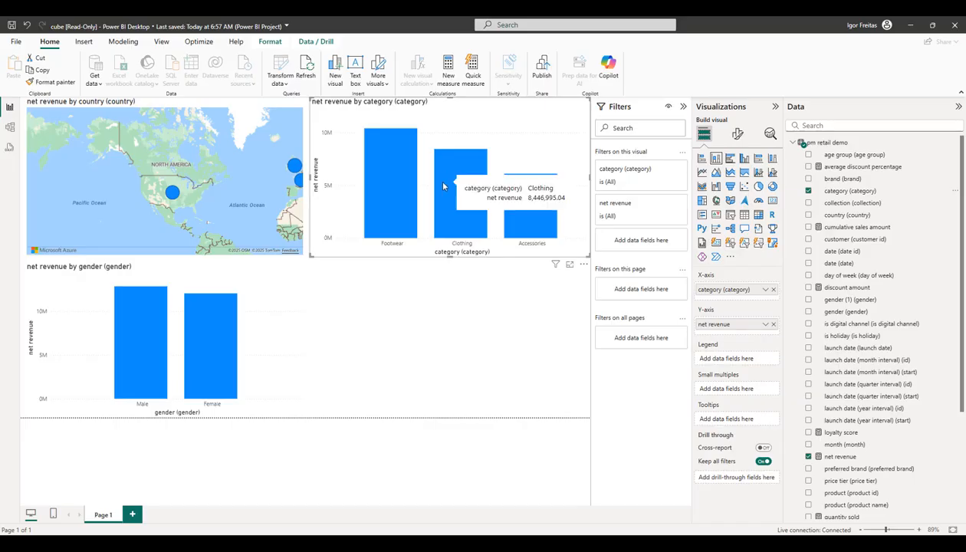
pyautogui.click(702, 159)
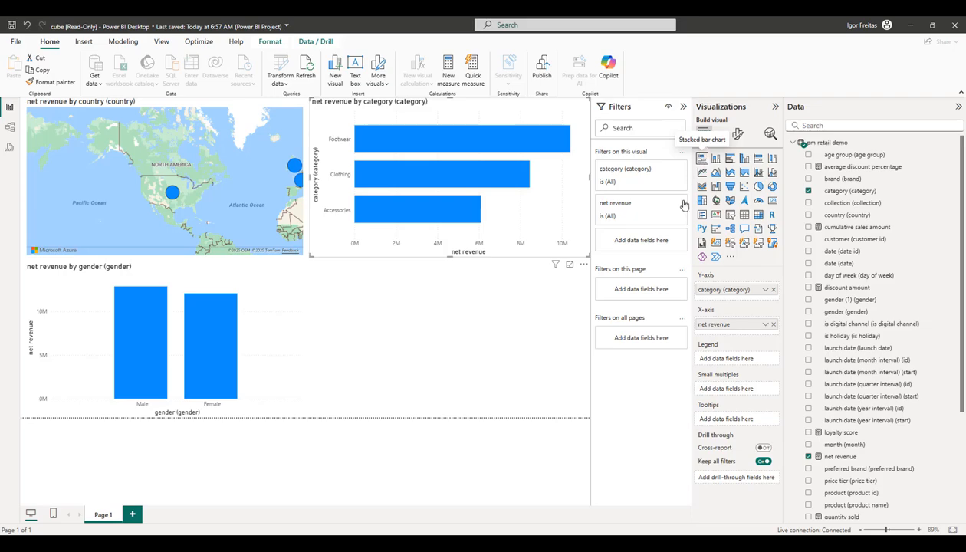
# - Add a new visual of net revenue by category and subcategory and convert it to a treemap
pyautogui.click(481, 312)
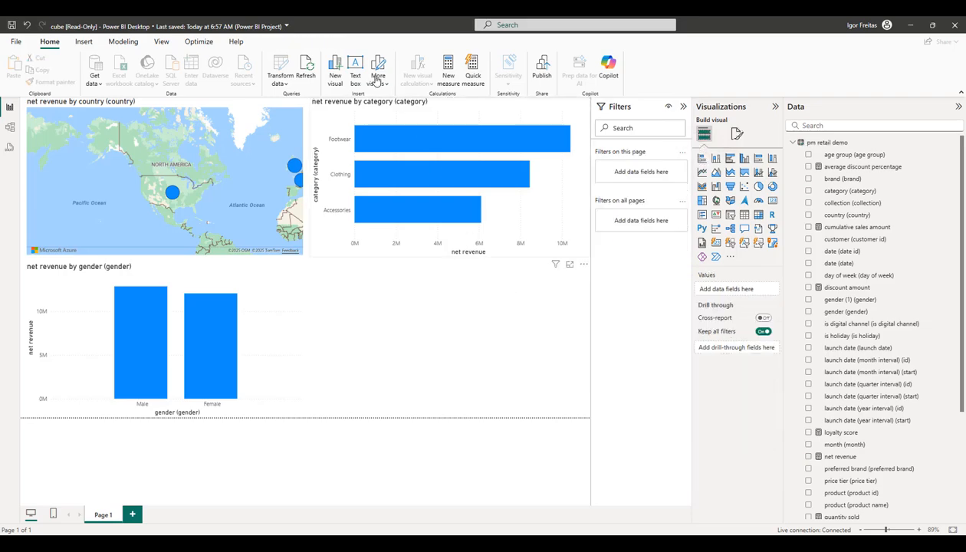
pyautogui.click(337, 72)
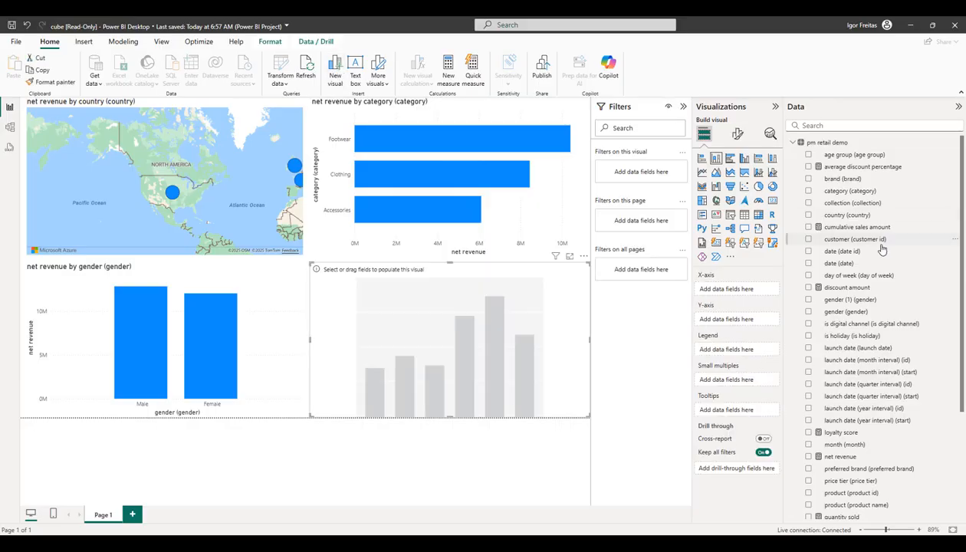
pyautogui.click(808, 192)
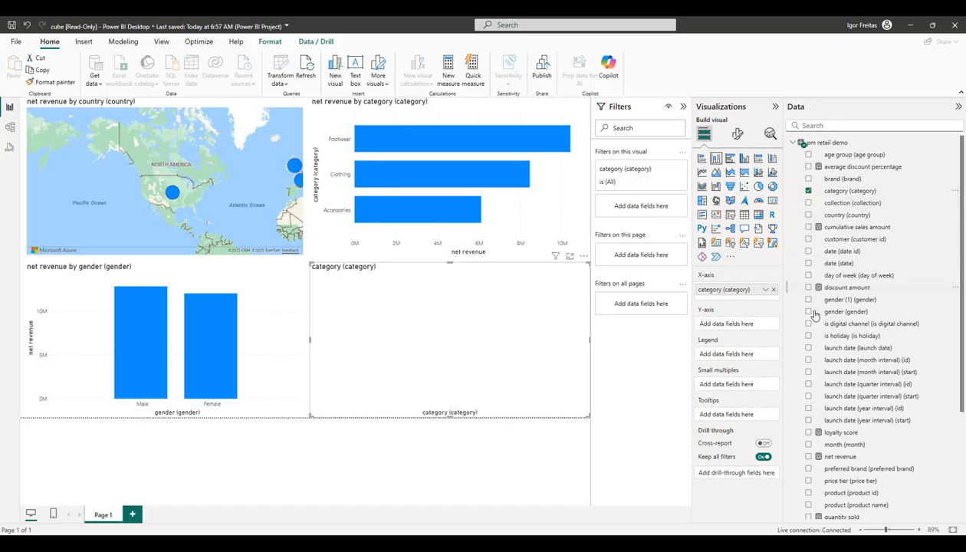
pyautogui.scroll(-4, 819, 366)
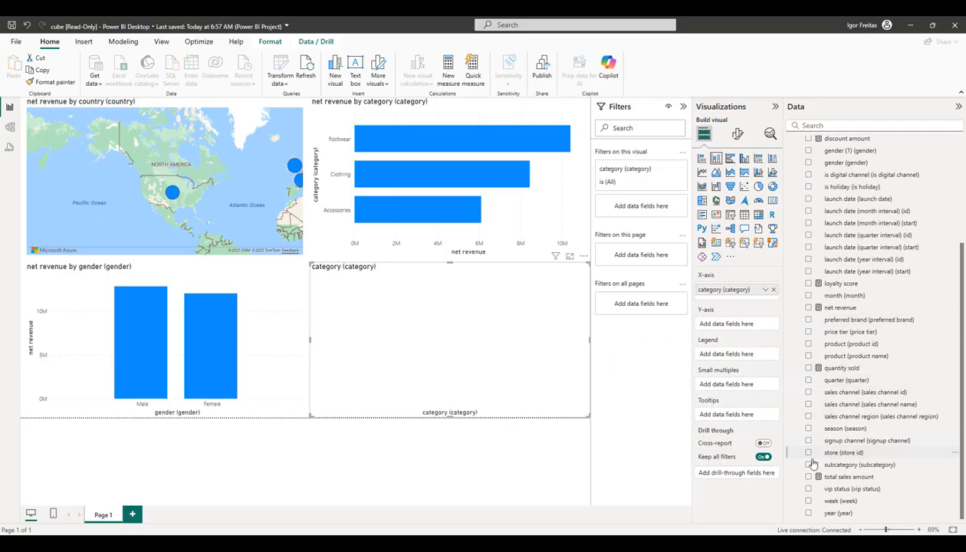
pyautogui.click(808, 465)
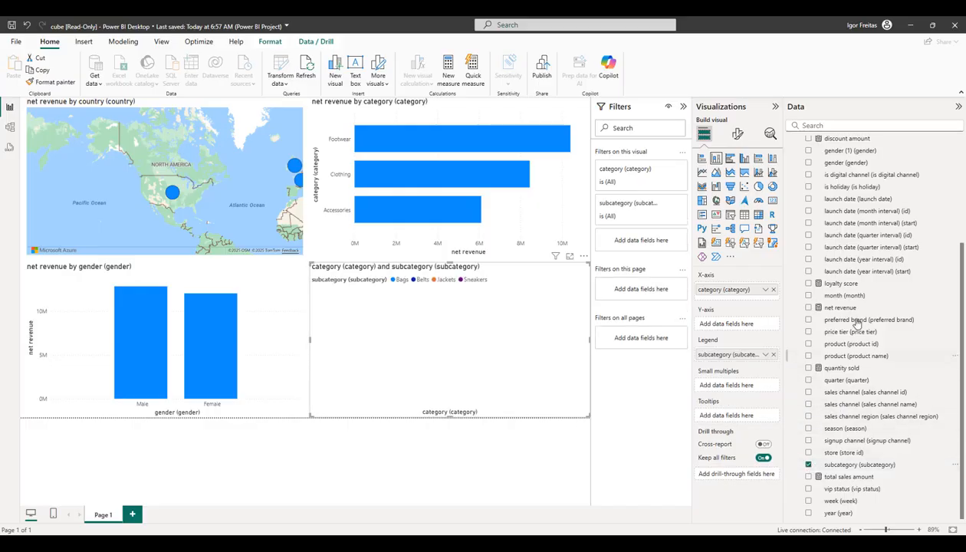
pyautogui.click(807, 307)
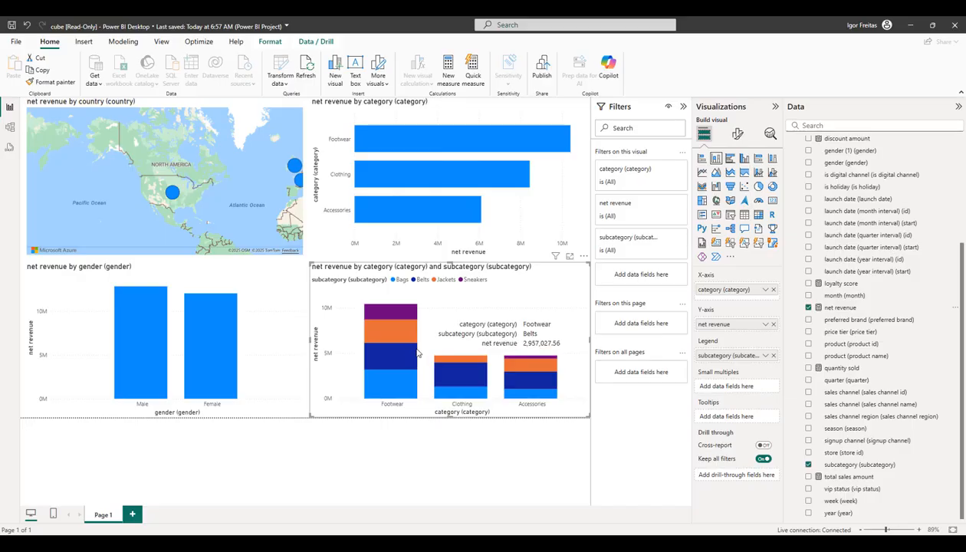
pyautogui.click(703, 202)
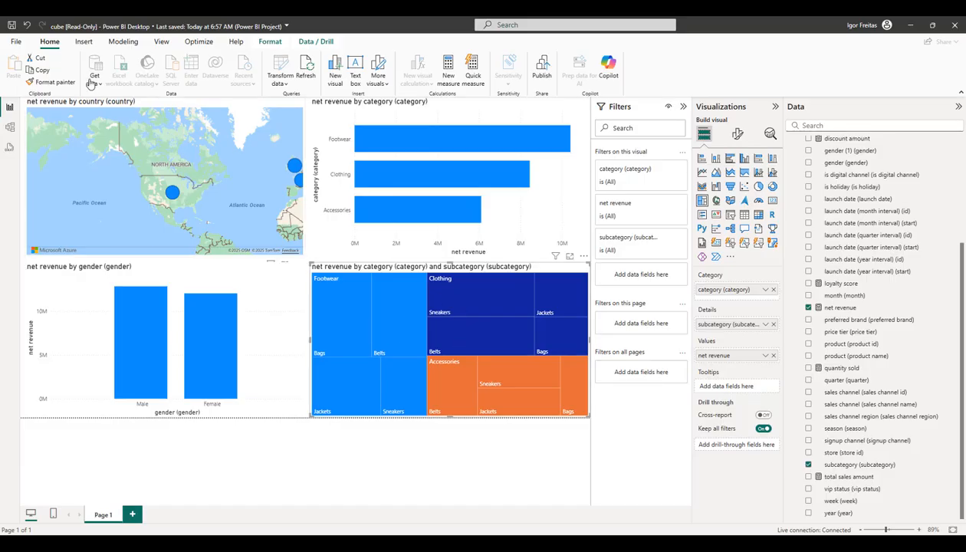
# - Start saving the report as a Power BI file, and cancel the save
pyautogui.click(11, 26)
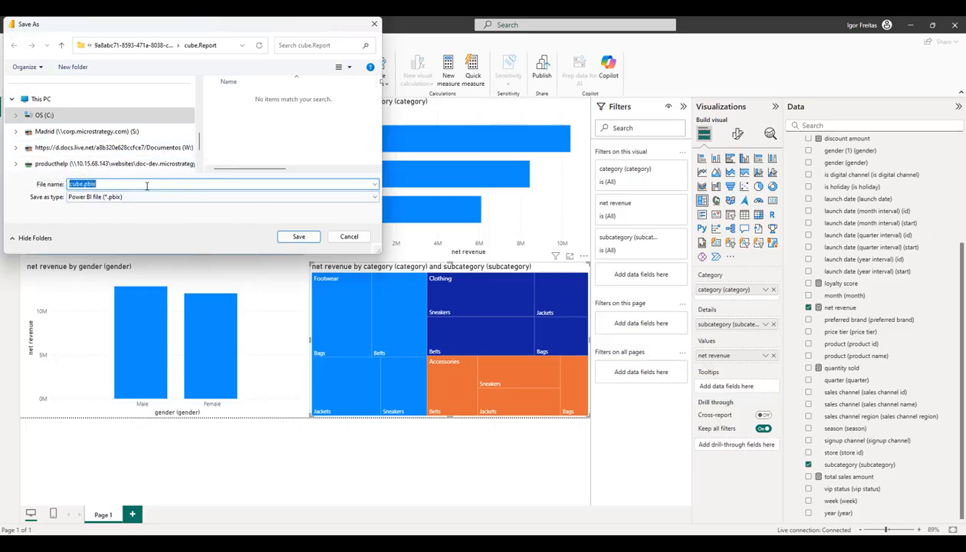
pyautogui.click(348, 236)
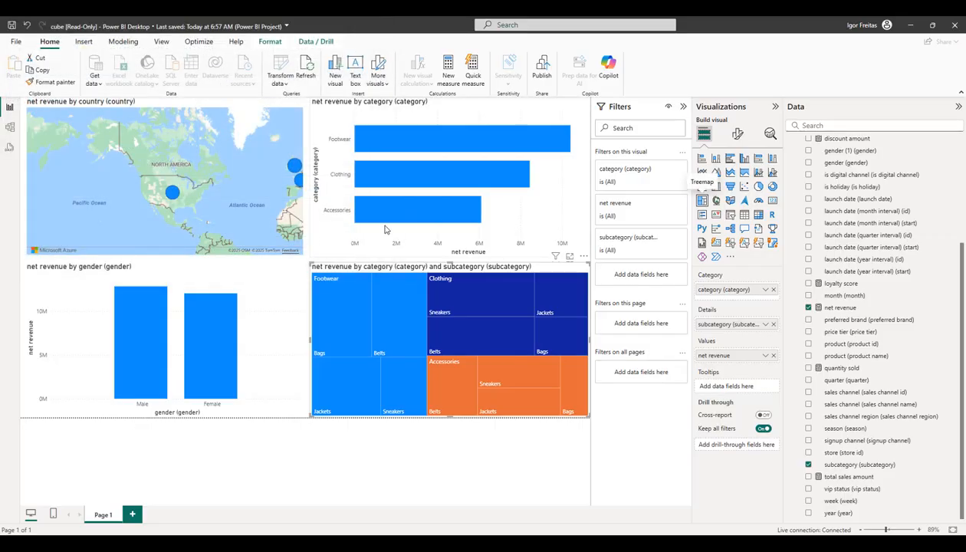
# - Switch back to the browser Library and copy the Power BI server address from the PM Retail Demo model's info details
pyautogui.click(913, 26)
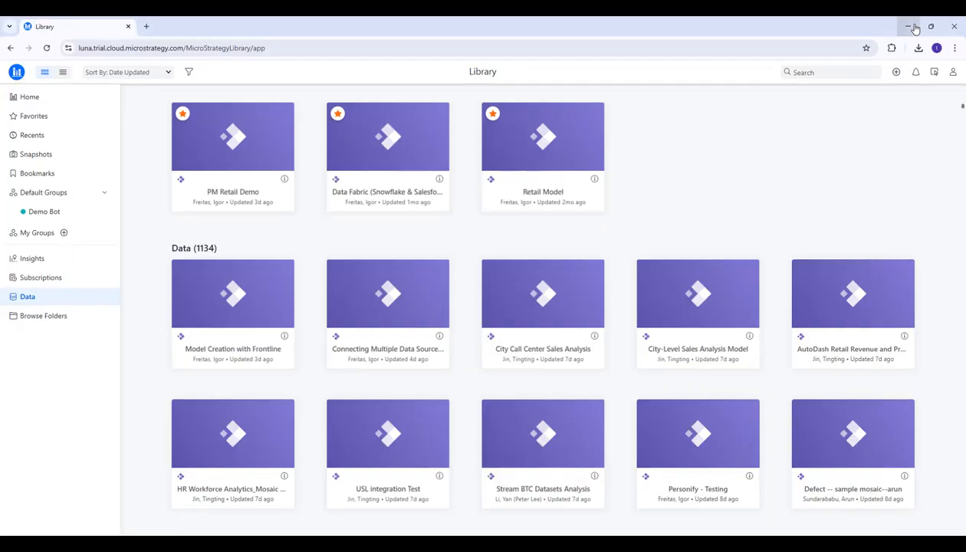
pyautogui.rightClick(279, 130)
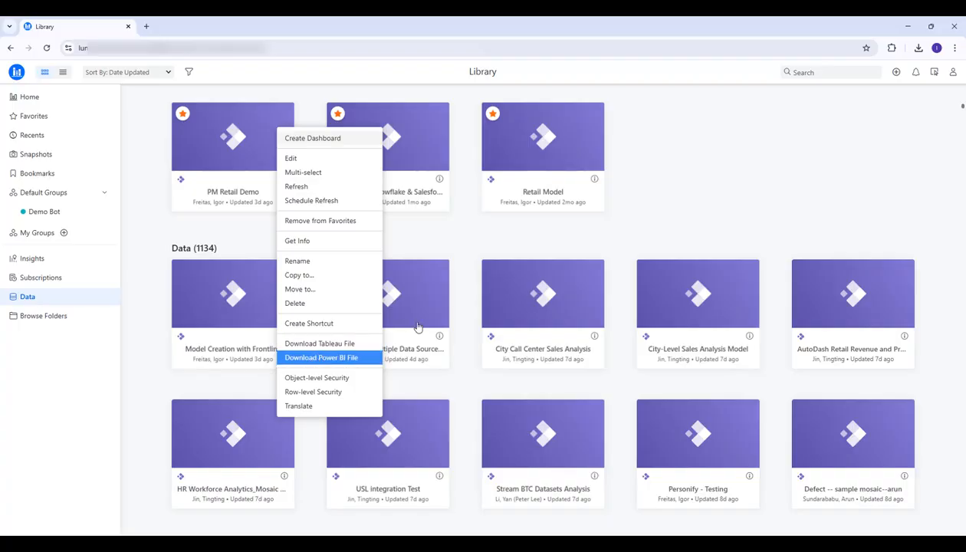
pyautogui.click(795, 182)
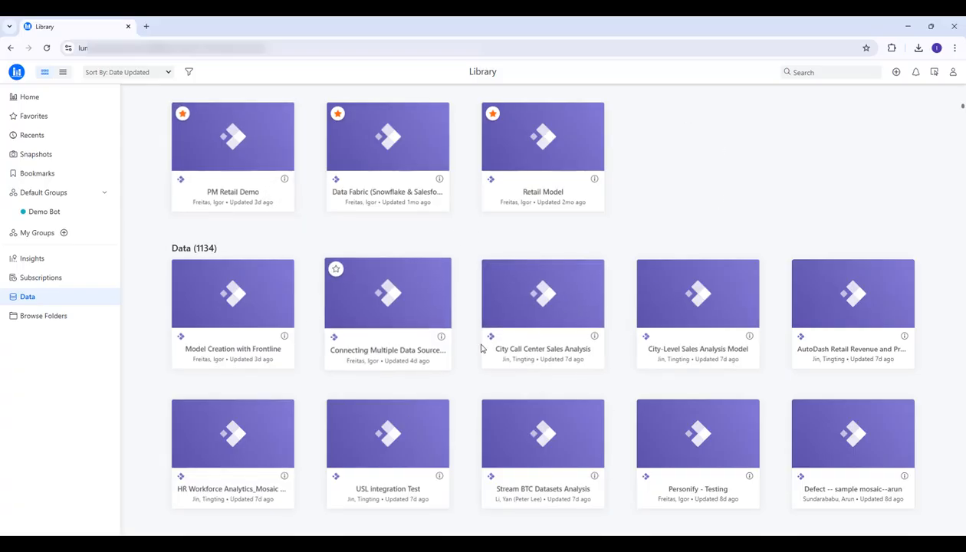
pyautogui.click(287, 181)
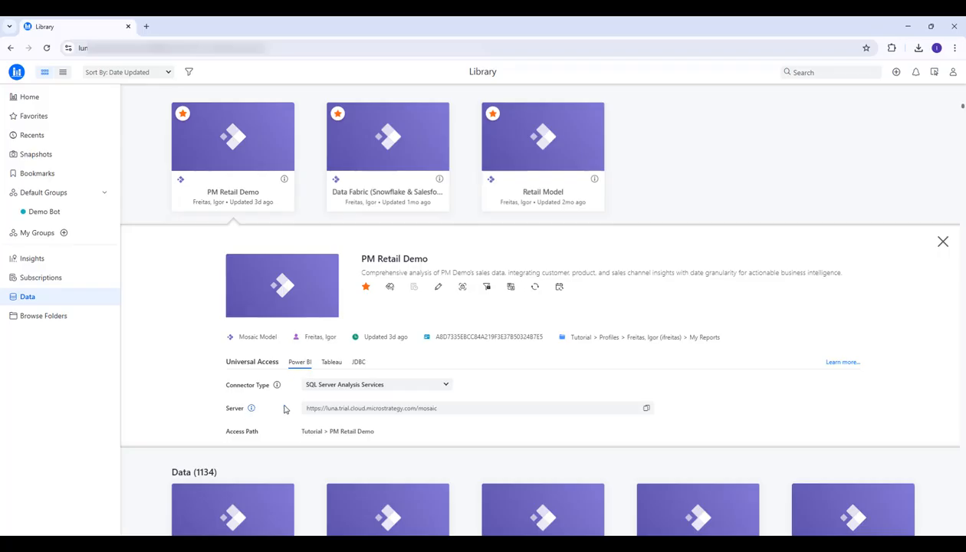
pyautogui.click(646, 409)
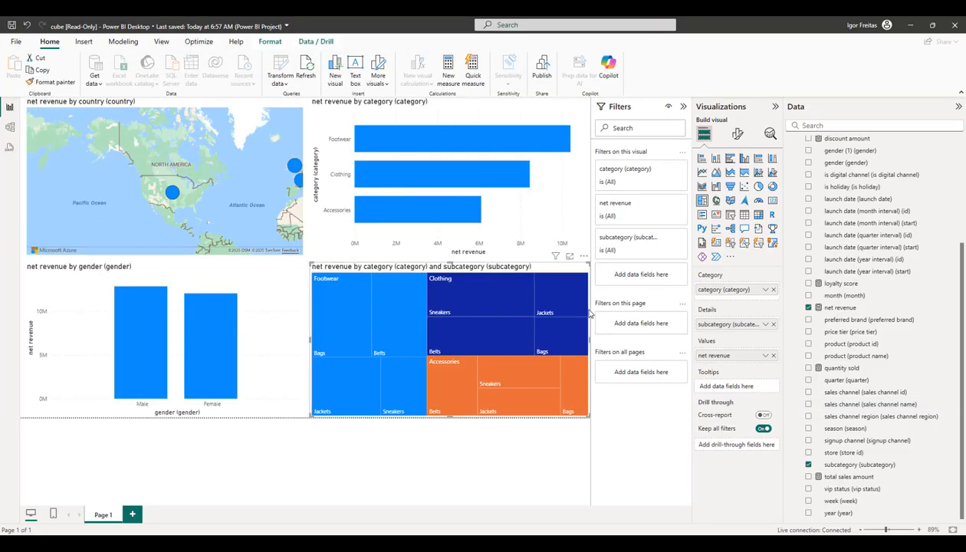
# - Create a new blank report and maximize its window
pyautogui.click(16, 43)
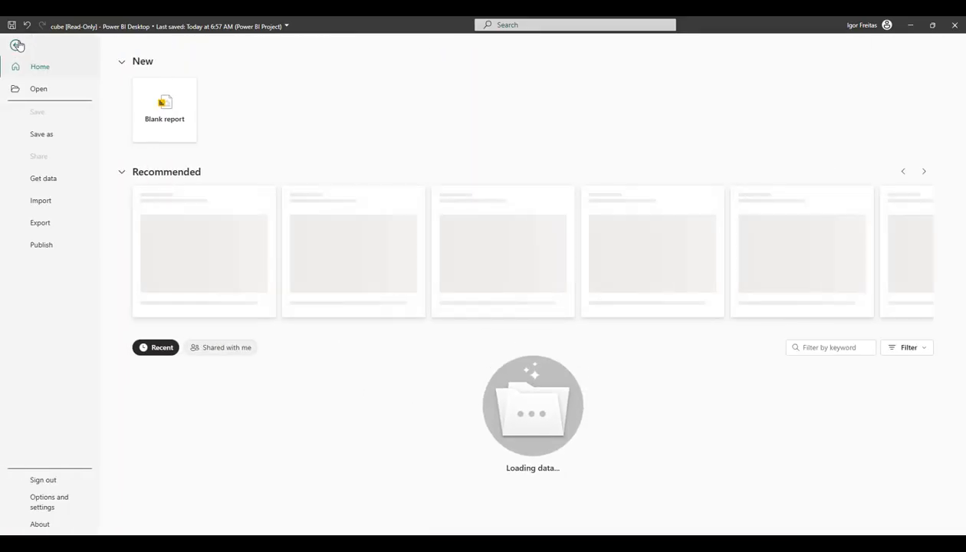
pyautogui.click(163, 109)
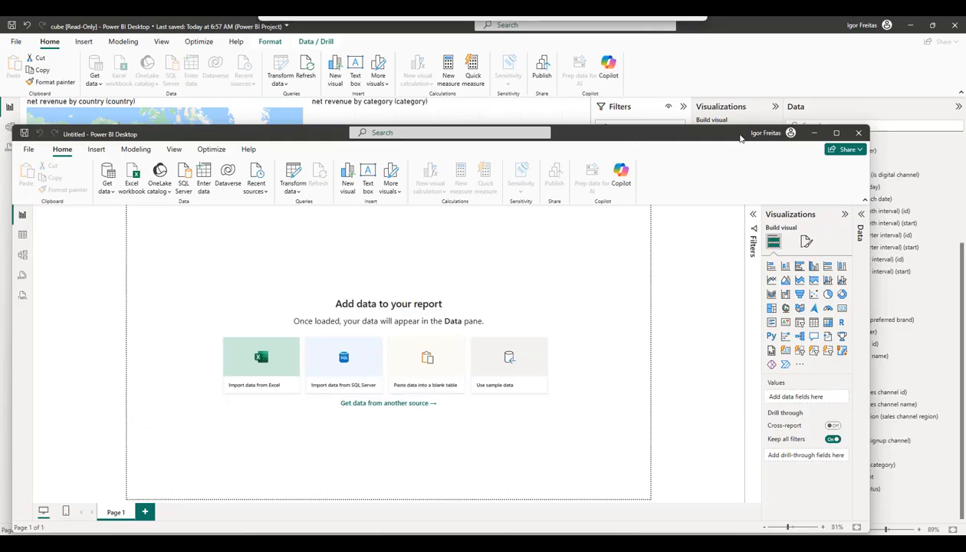
pyautogui.click(836, 133)
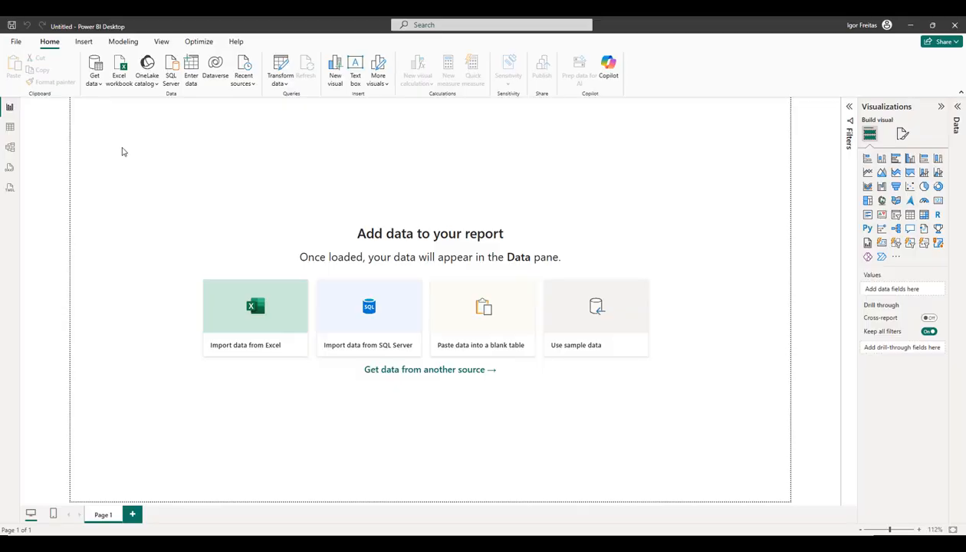
# - Start getting data from another source, choosing SQL Server Analysis Services database as the connector
pyautogui.click(95, 80)
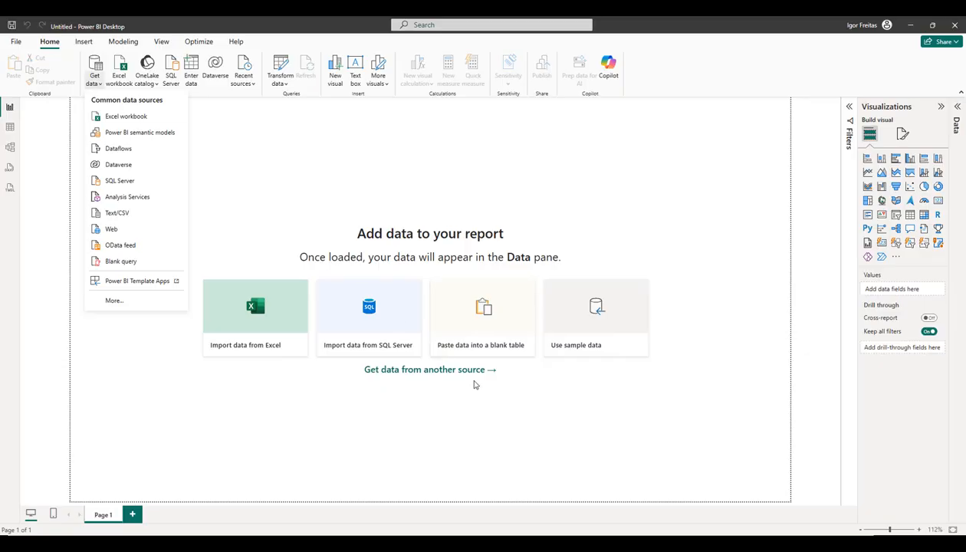
pyautogui.click(439, 387)
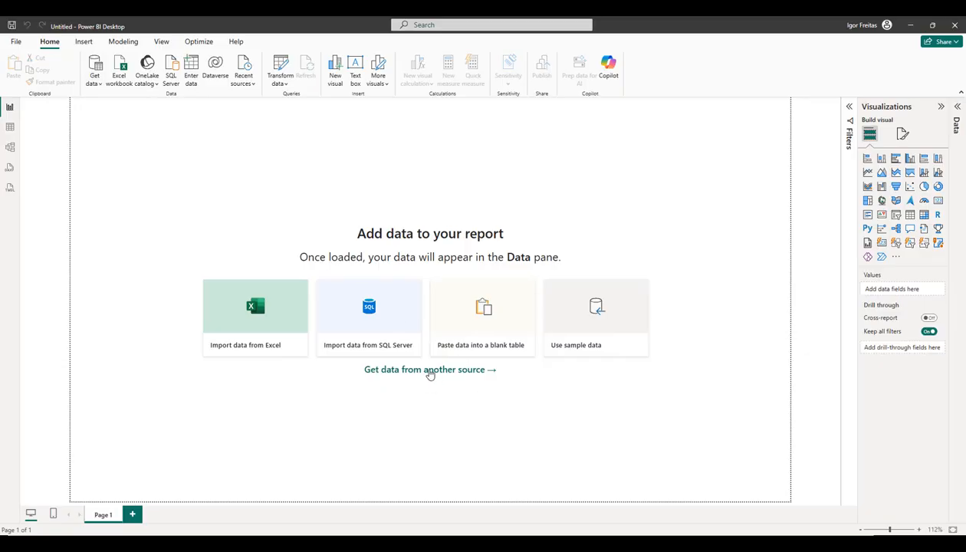
pyautogui.click(430, 371)
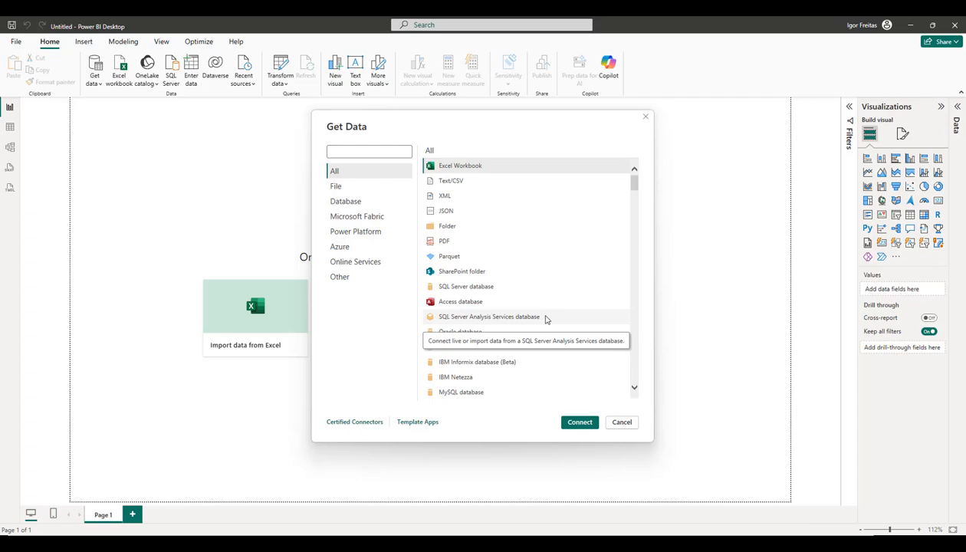
pyautogui.click(546, 318)
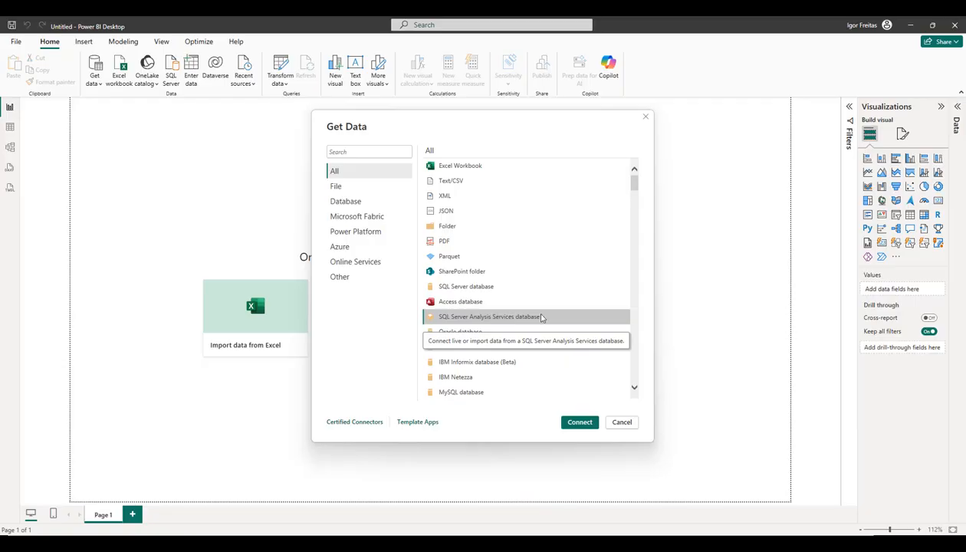
pyautogui.click(581, 423)
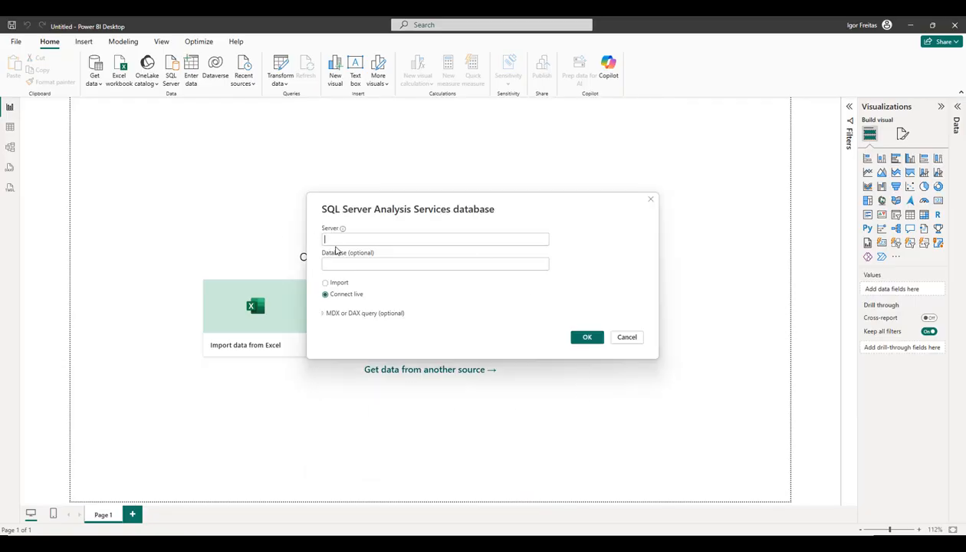
pyautogui.click(333, 242)
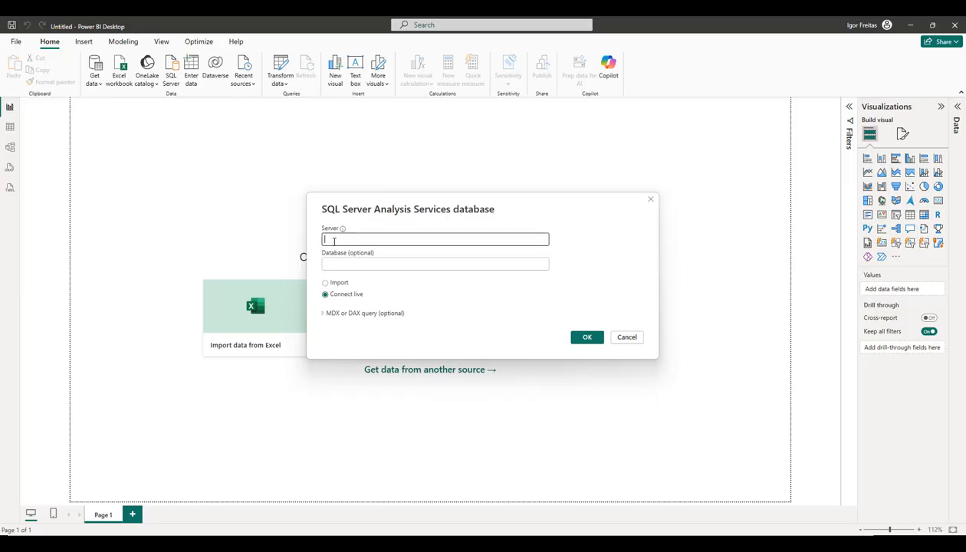
pyautogui.hotkey('ctrl', 'v')
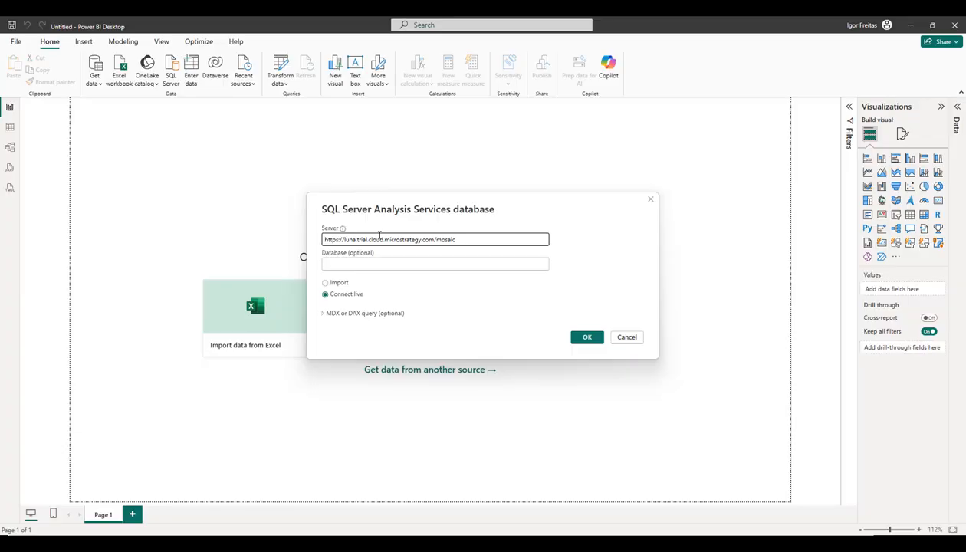
pyautogui.hotkey('alt', 'Tab')
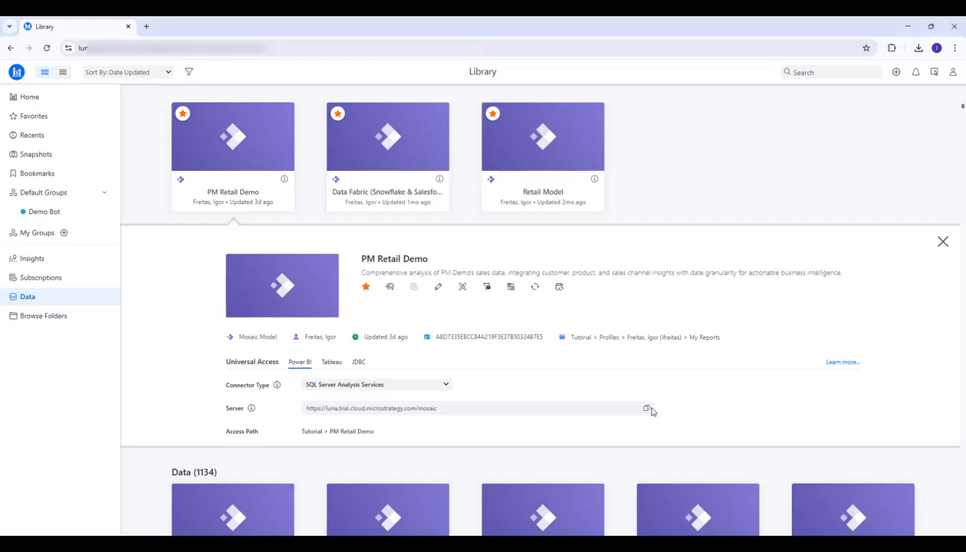
pyautogui.hotkey('alt', 'Tab')
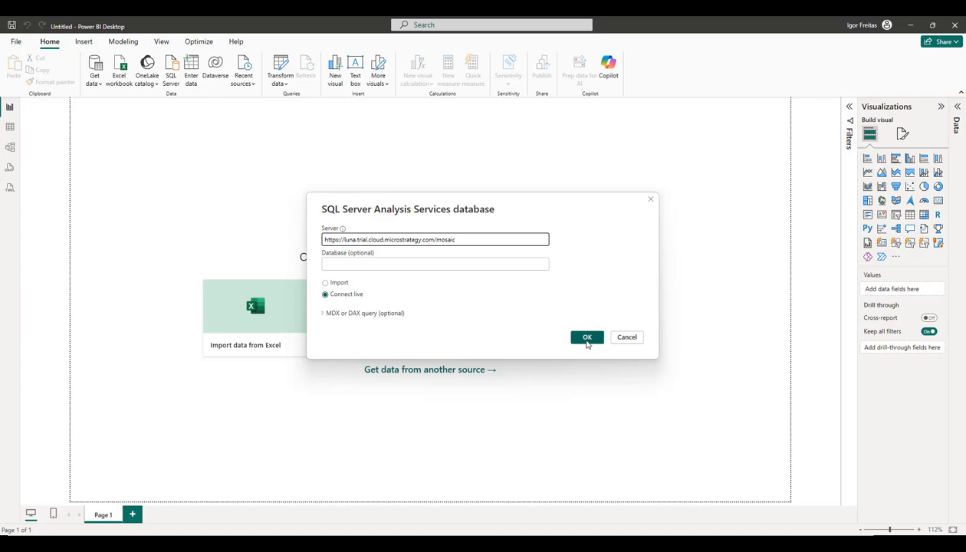
pyautogui.click(588, 338)
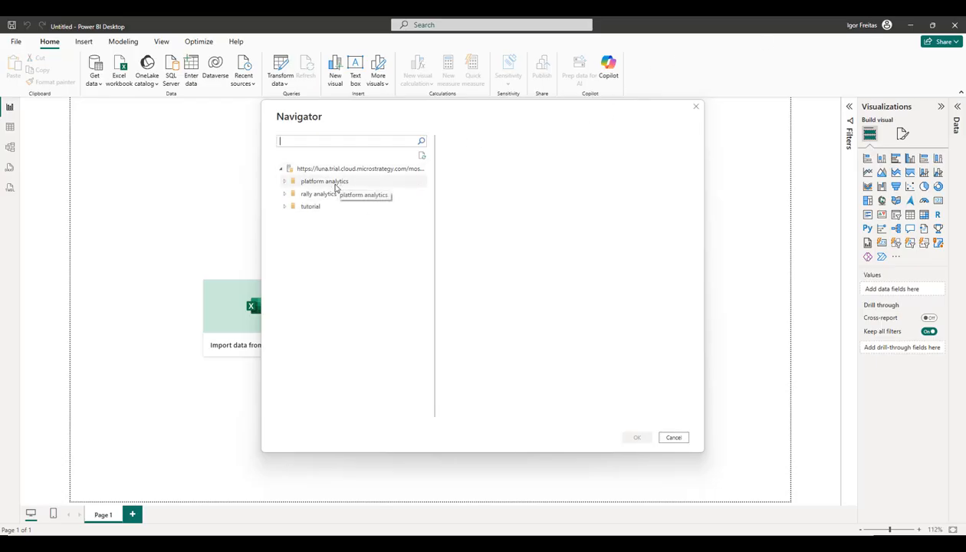
# - Expand the tutorial project in the Navigator and load the pm retail demo model
pyautogui.click(284, 209)
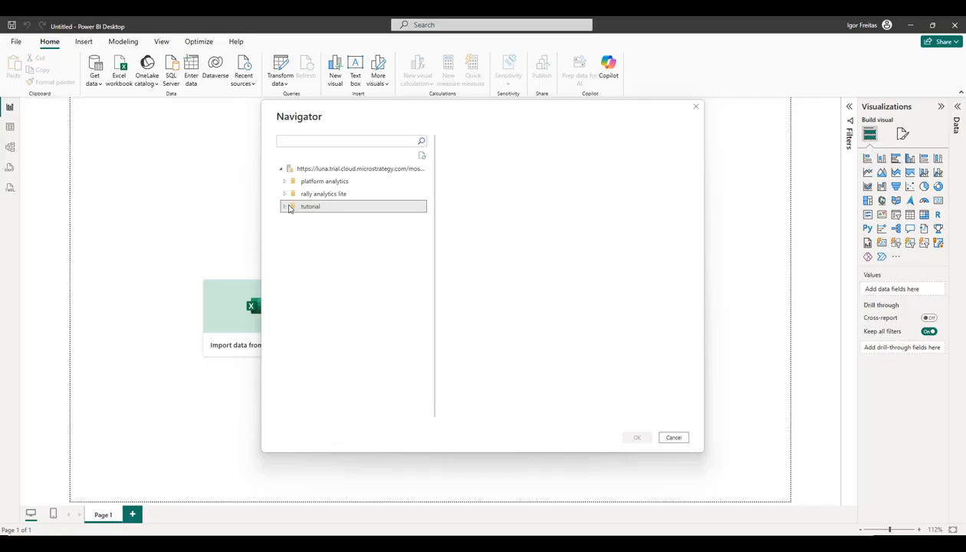
pyautogui.click(282, 210)
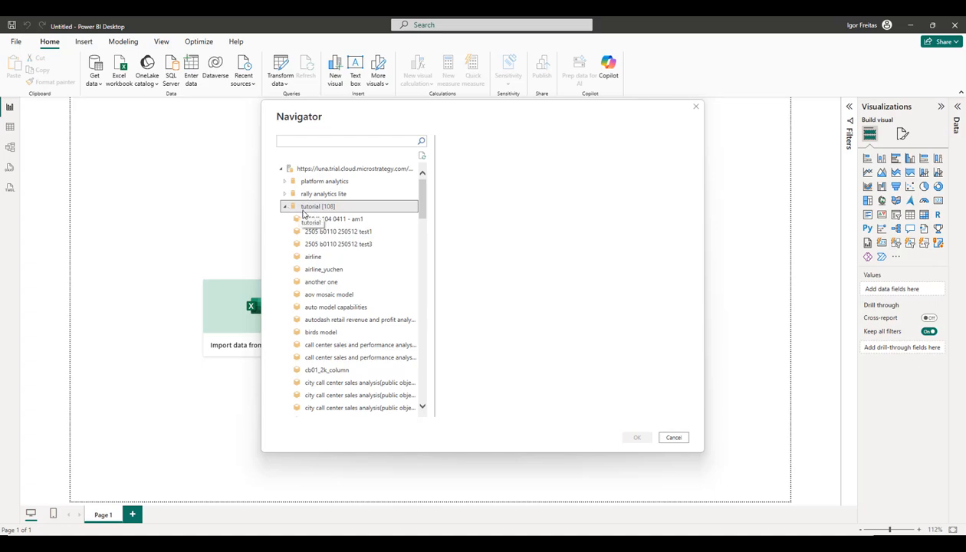
pyautogui.scroll(-3, 335, 291)
pyautogui.scroll(-5, 335, 299)
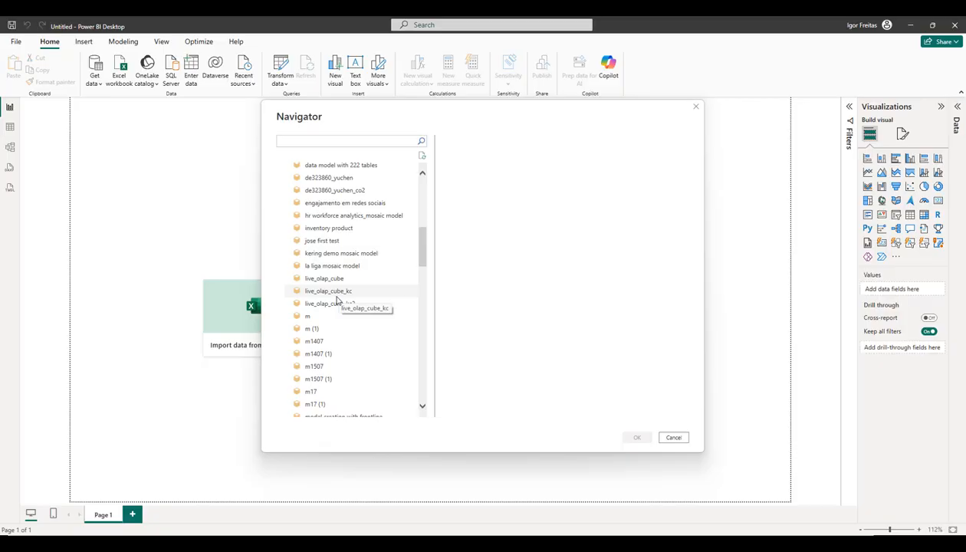
pyautogui.scroll(-4, 336, 299)
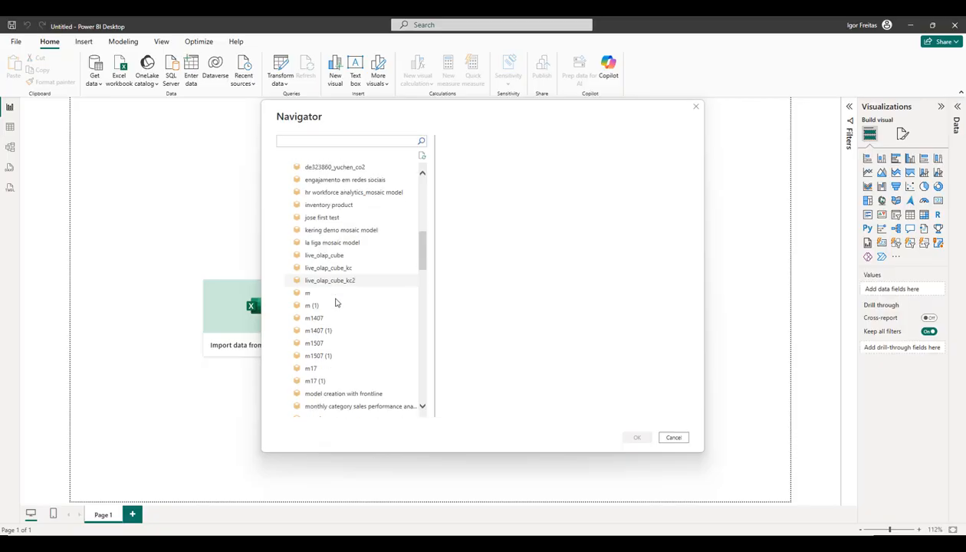
pyautogui.scroll(-8, 334, 320)
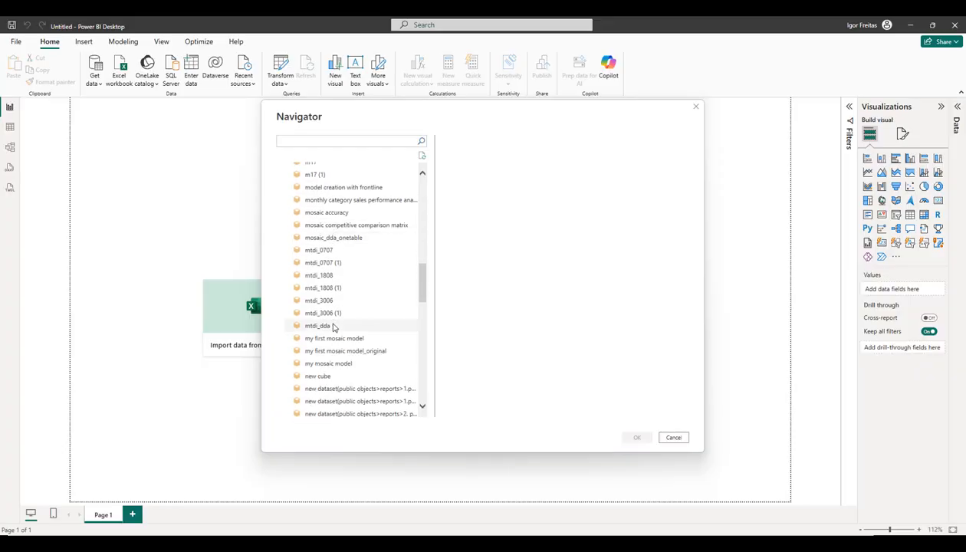
pyautogui.scroll(-3, 333, 329)
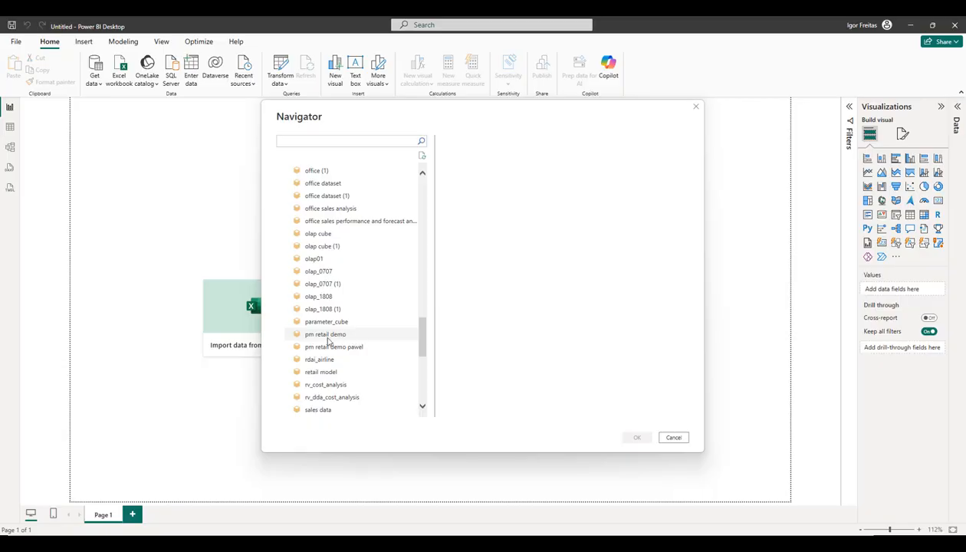
pyautogui.click(340, 337)
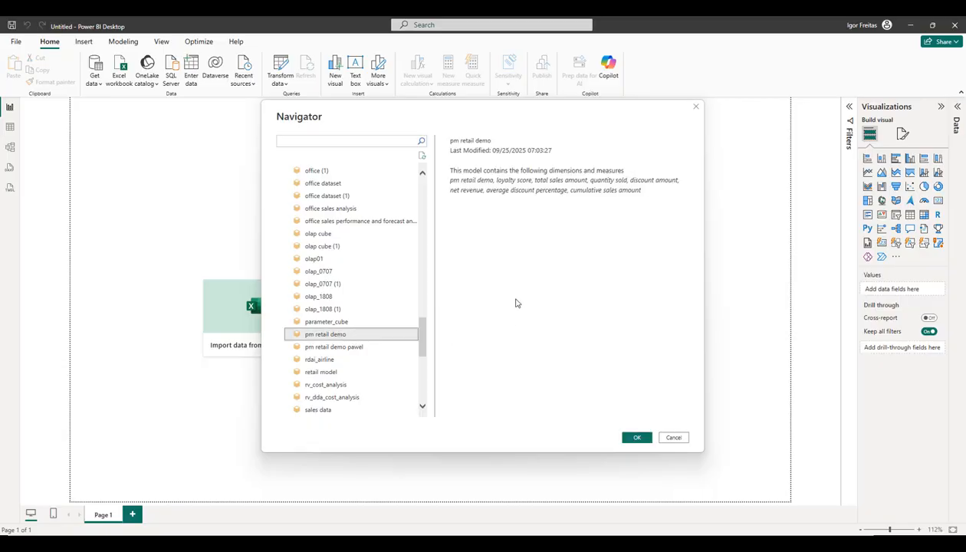
pyautogui.click(636, 438)
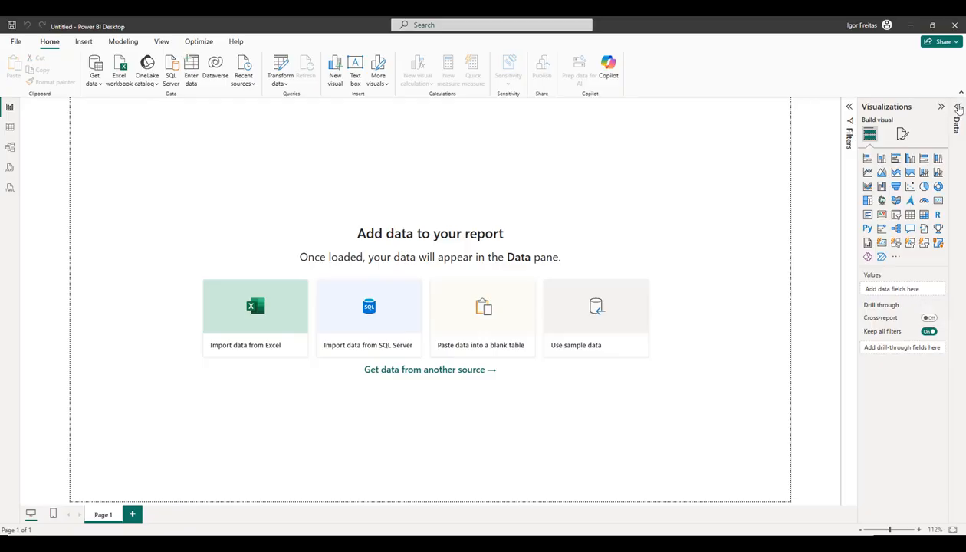
# - Expand the pm retail demo table's fields and widen the field list to show the full names
pyautogui.click(957, 110)
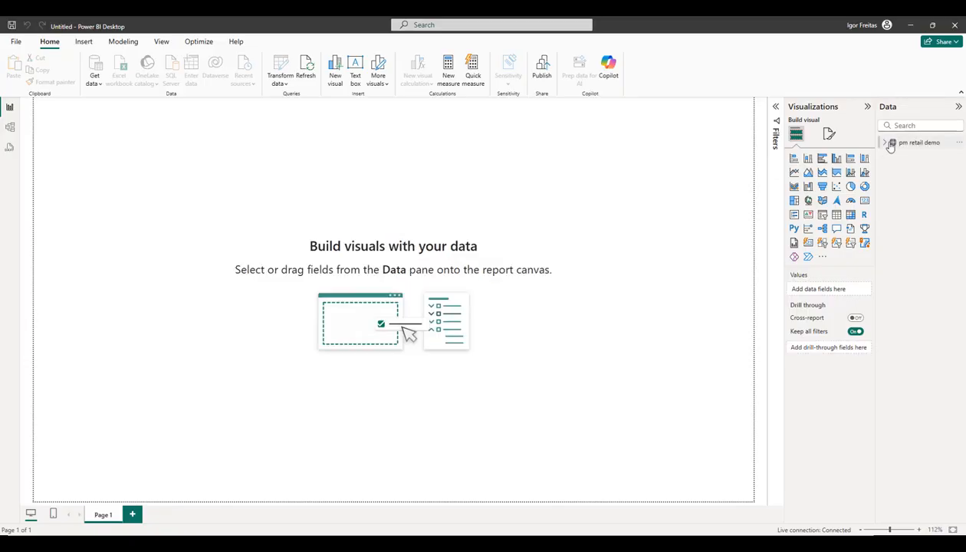
pyautogui.click(885, 144)
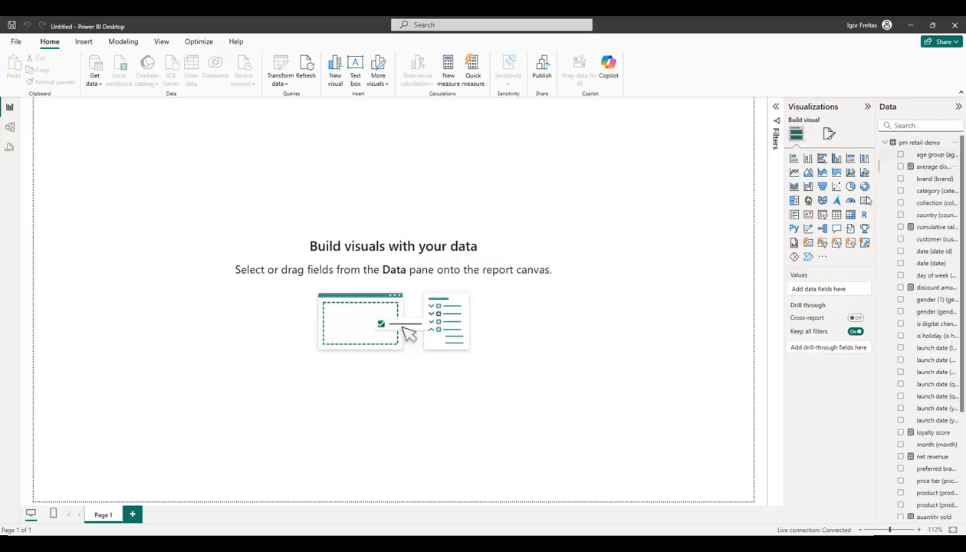
pyautogui.moveTo(833, 215); pyautogui.dragTo(757, 218)
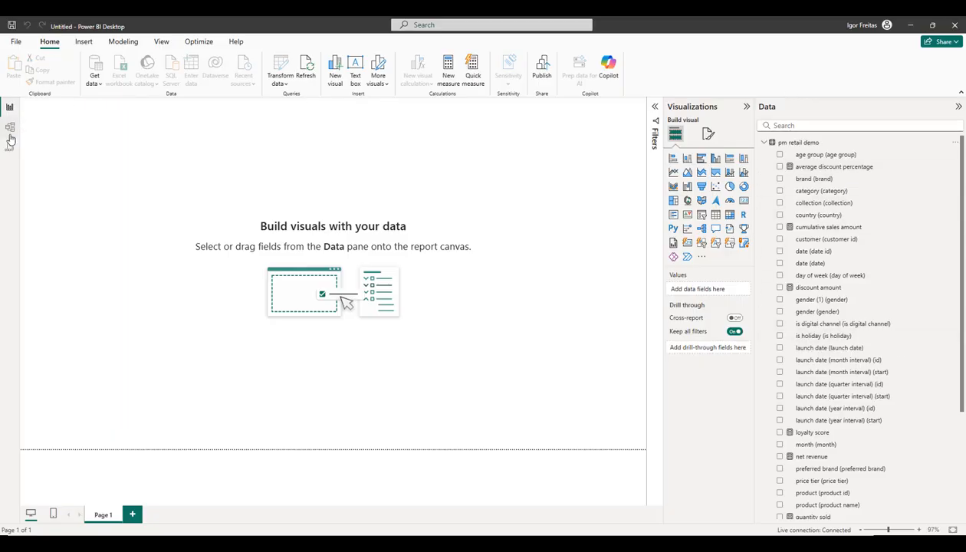
# - Examine the pm retail demo fields on an enlarged card in the model view, and return to the report with the net revenue visuals
pyautogui.click(10, 128)
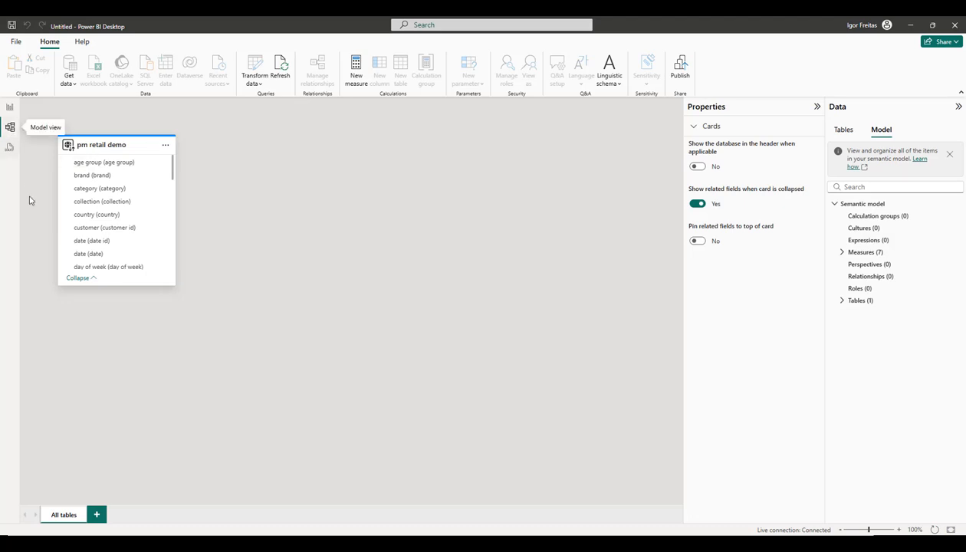
pyautogui.moveTo(175, 283); pyautogui.dragTo(491, 478)
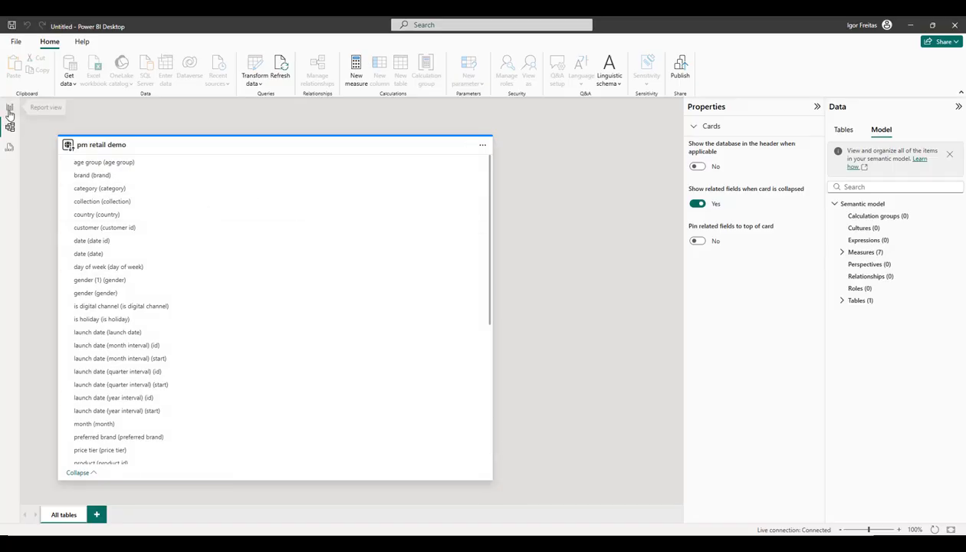
pyautogui.click(9, 110)
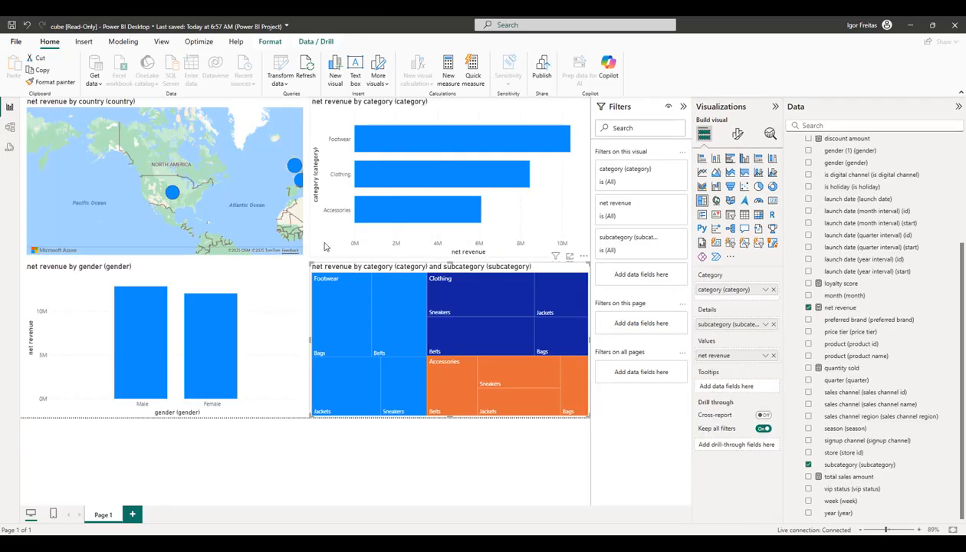
pyautogui.moveTo(376, 329)
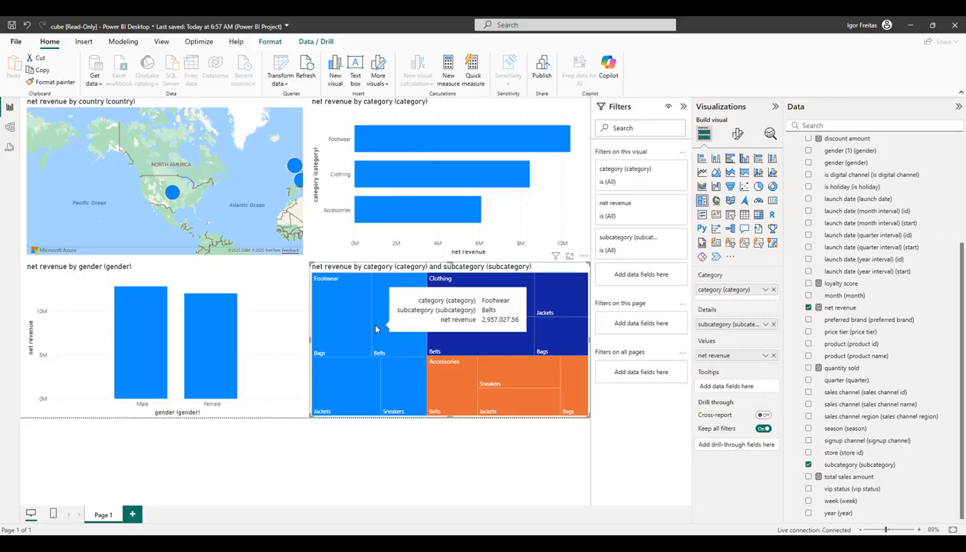